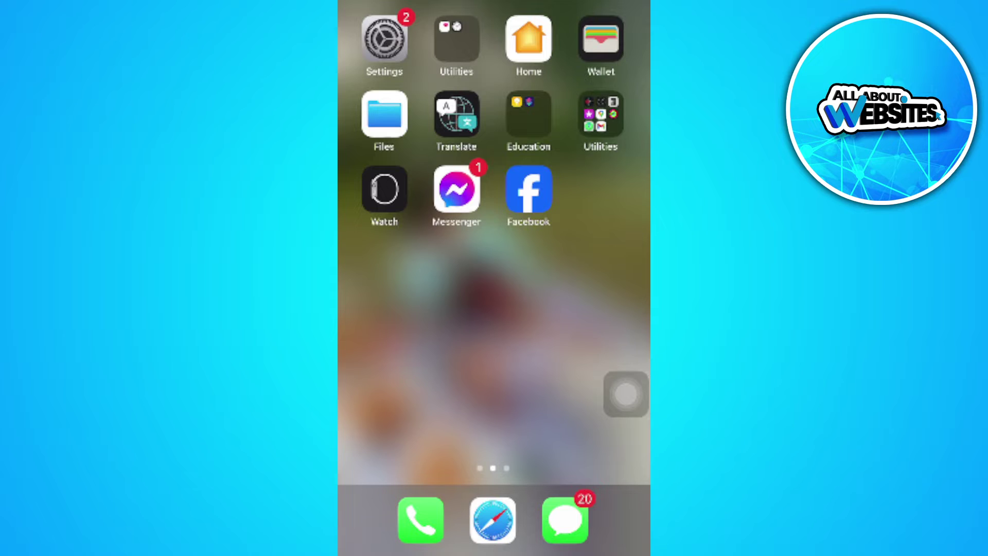
# - Open Settings and view the Apple ID account details page
pyautogui.click(384, 39)
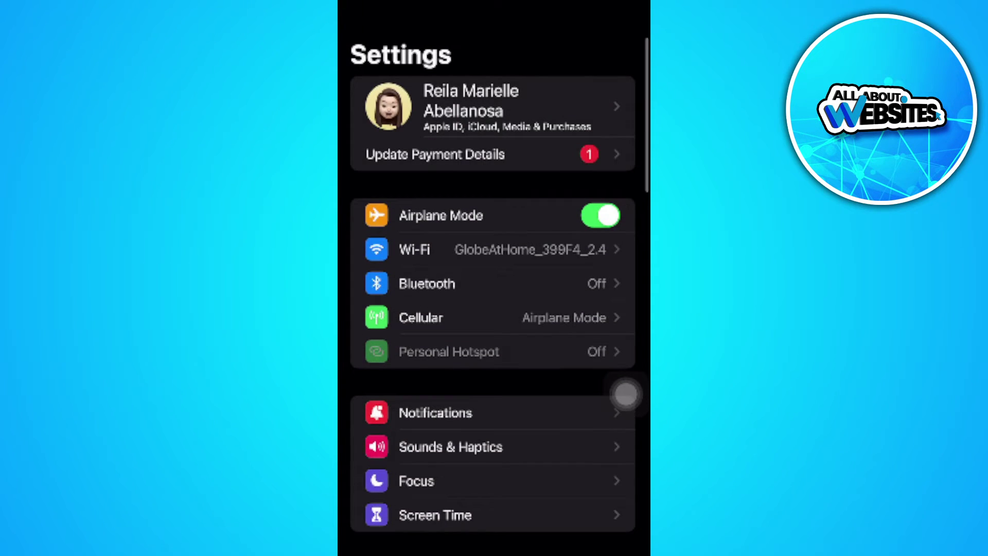
pyautogui.click(471, 109)
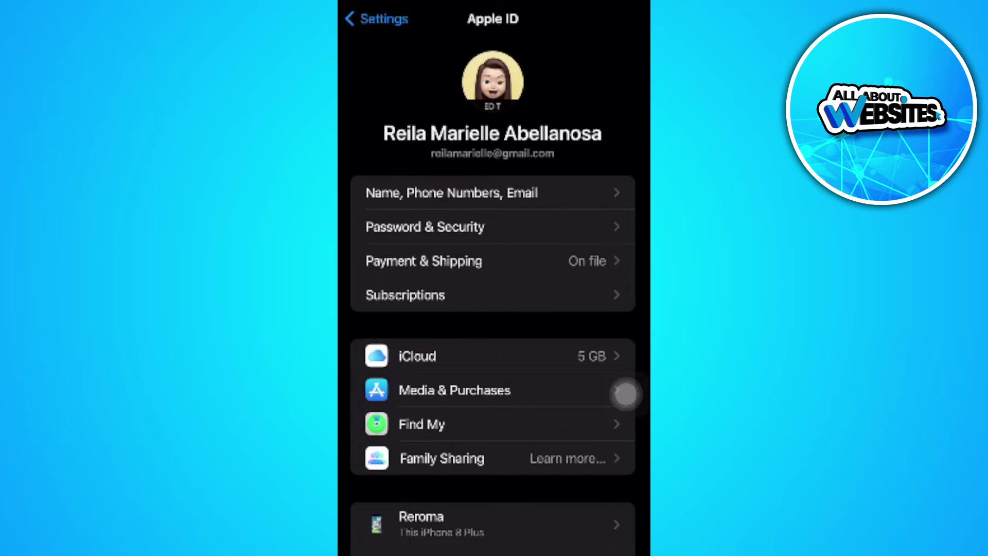
pyautogui.scroll(-3, 625, 395)
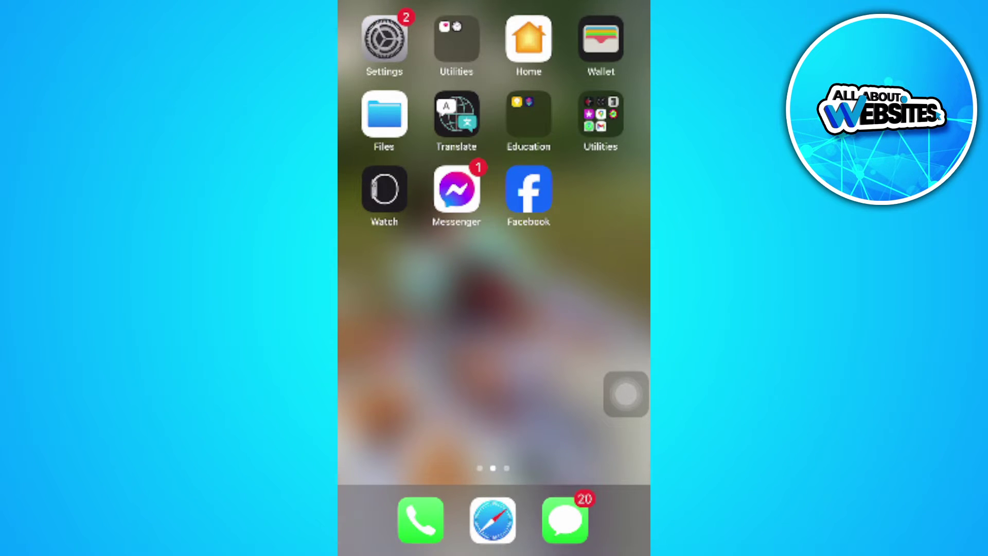
# - Open appleid.apple.com in Safari via the 'Manage your Apple ID' suggestion
pyautogui.click(493, 520)
pyautogui.click(494, 503)
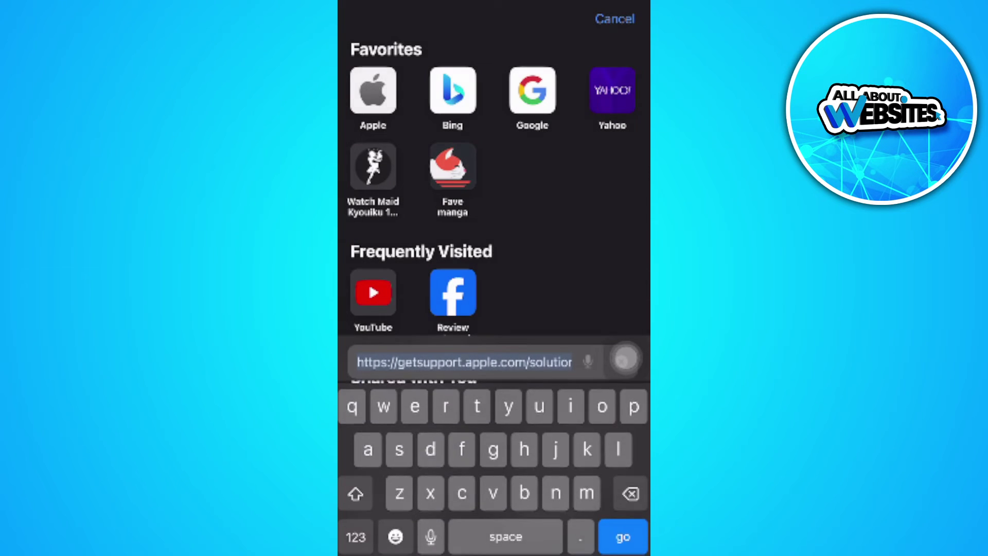
pyautogui.write('appl')
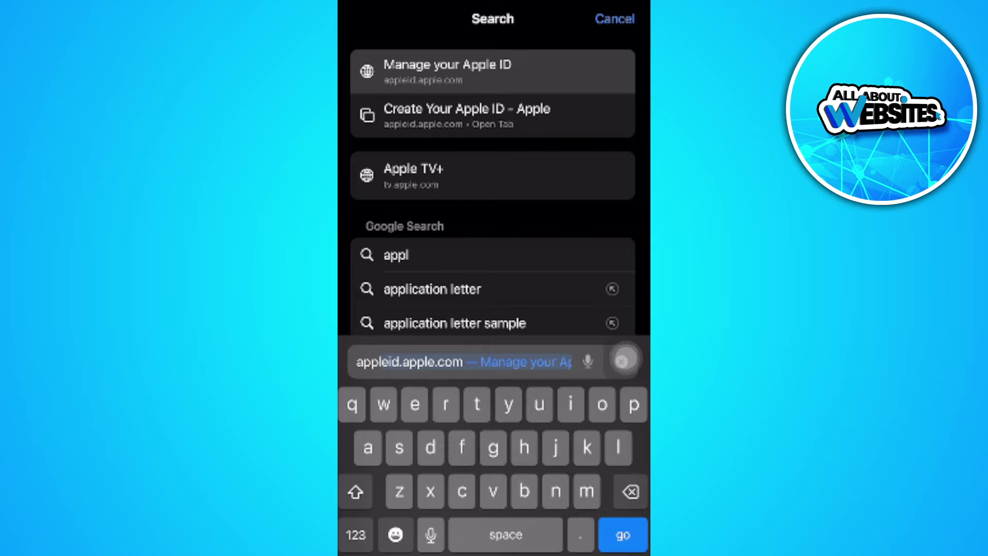
pyautogui.click(622, 534)
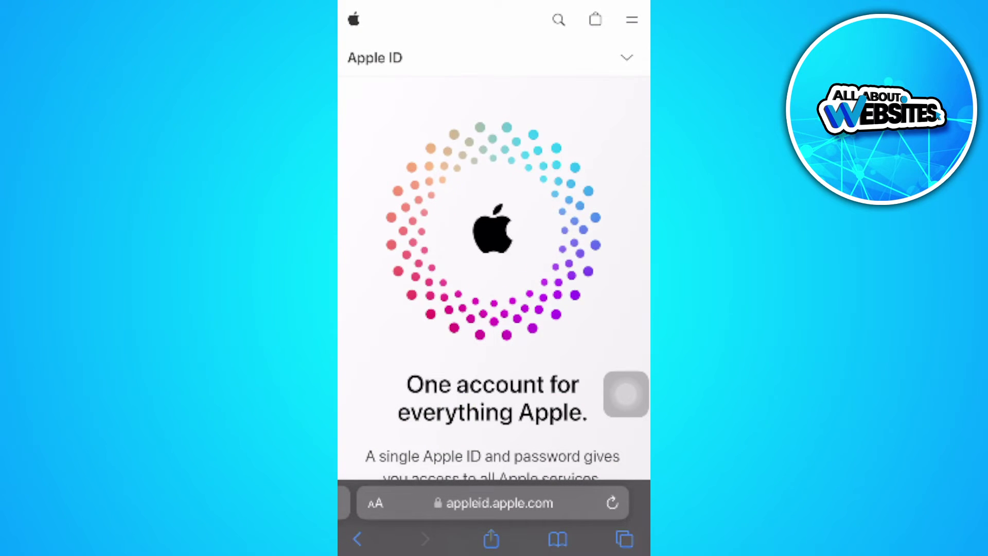
pyautogui.scroll(-1, 495, 278)
pyautogui.scroll(1, 495, 278)
# - Expand the Apple ID menu to show Sign In, Create Your Apple ID and FAQ
pyautogui.click(627, 58)
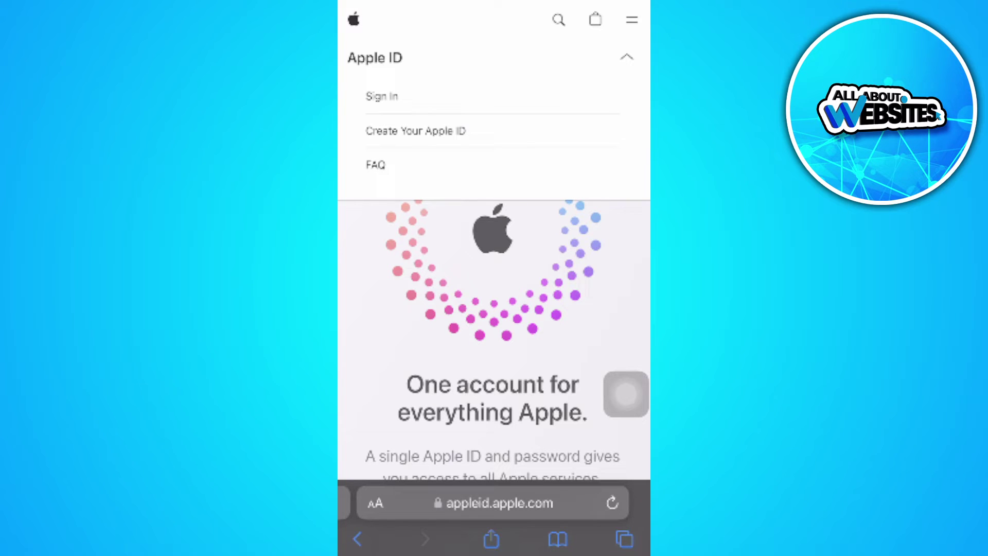
# - Open the Create Your Apple ID form and focus its empty email field
pyautogui.click(416, 131)
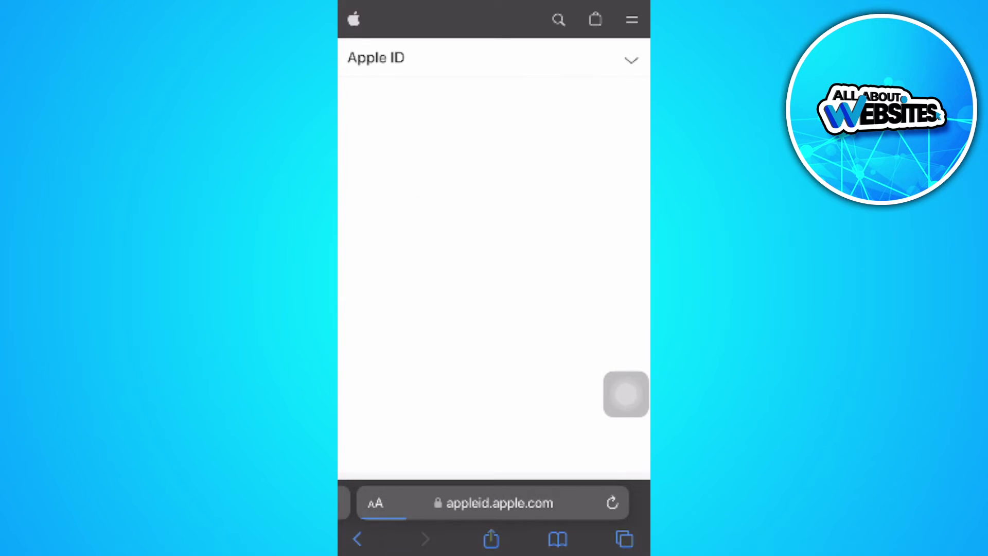
pyautogui.scroll(-3, 494, 241)
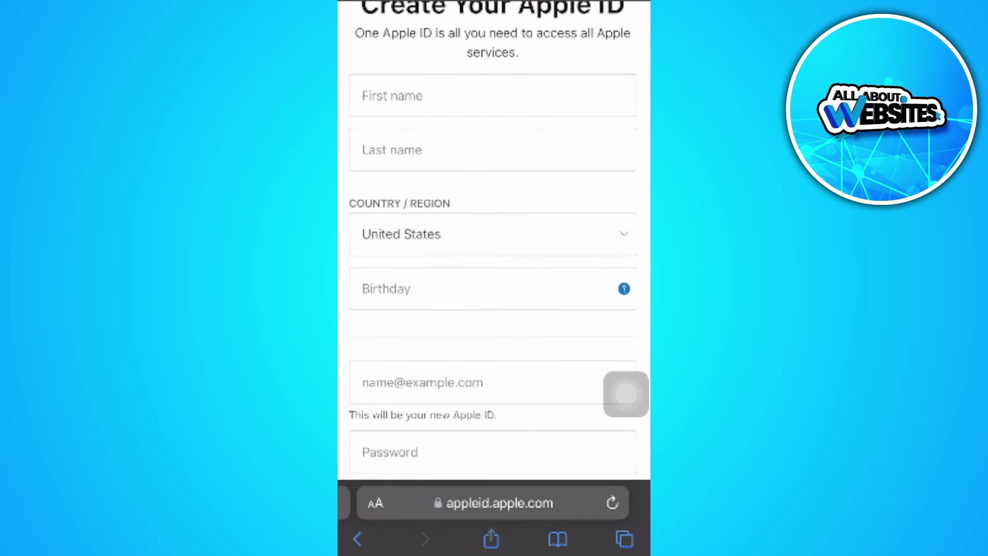
pyautogui.scroll(2, 494, 241)
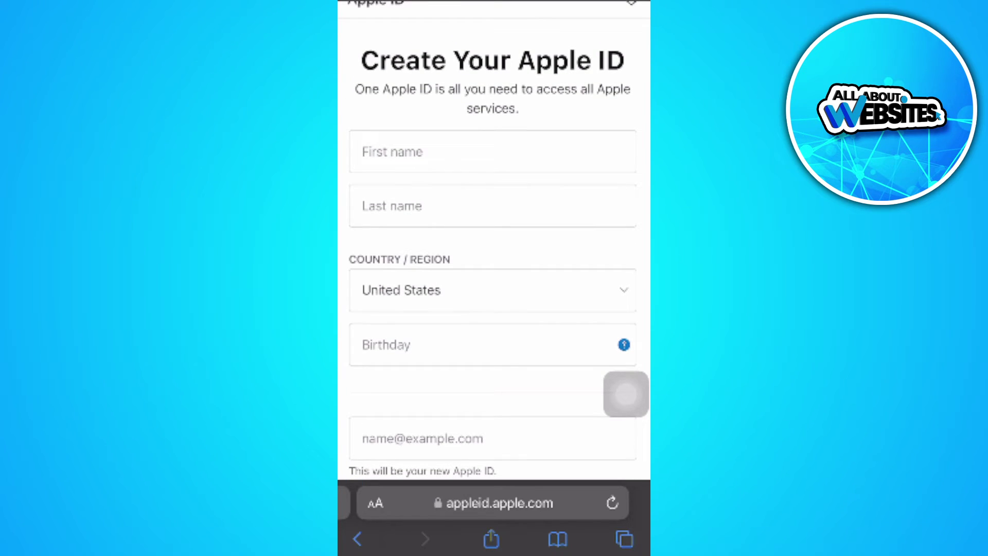
pyautogui.scroll(-1, 495, 240)
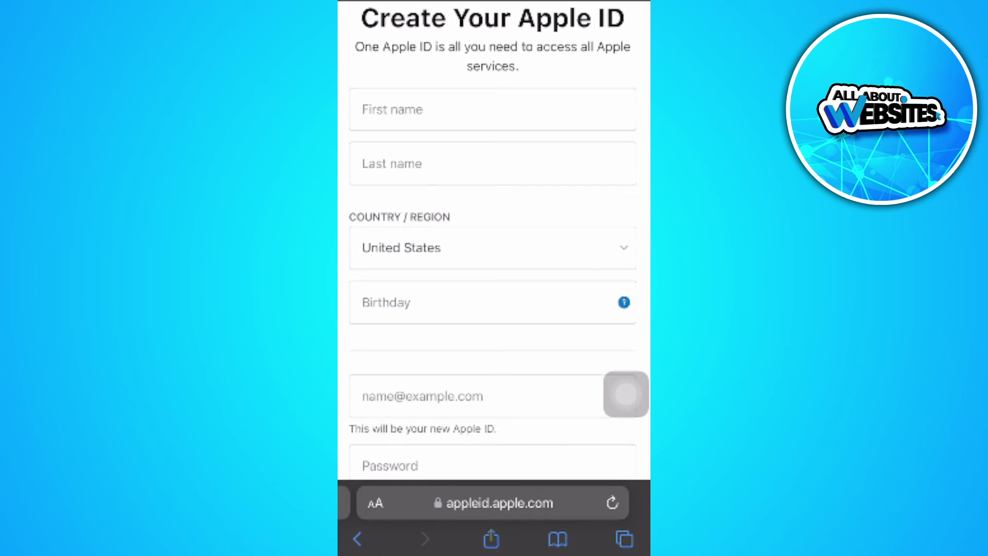
pyautogui.scroll(-1, 495, 239)
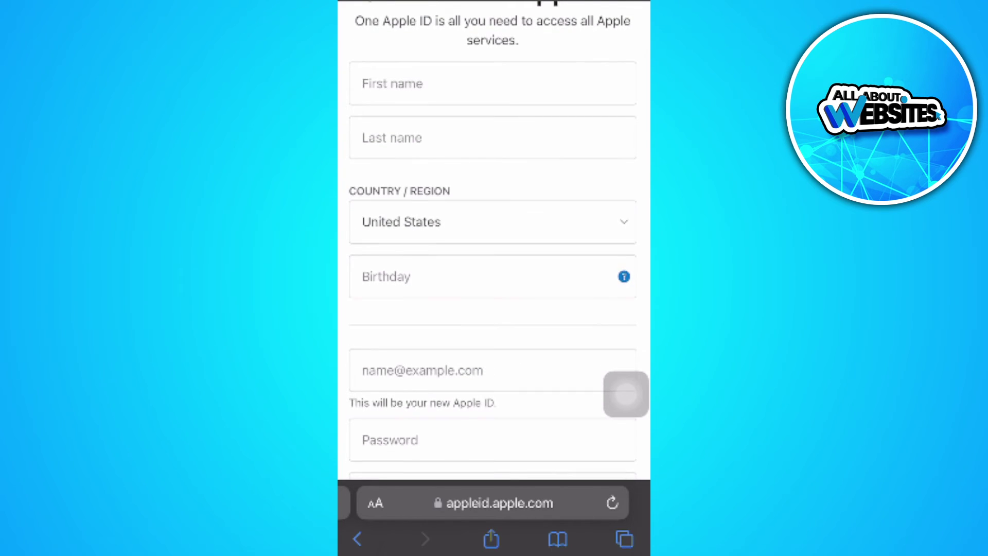
pyautogui.scroll(-1, 492, 239)
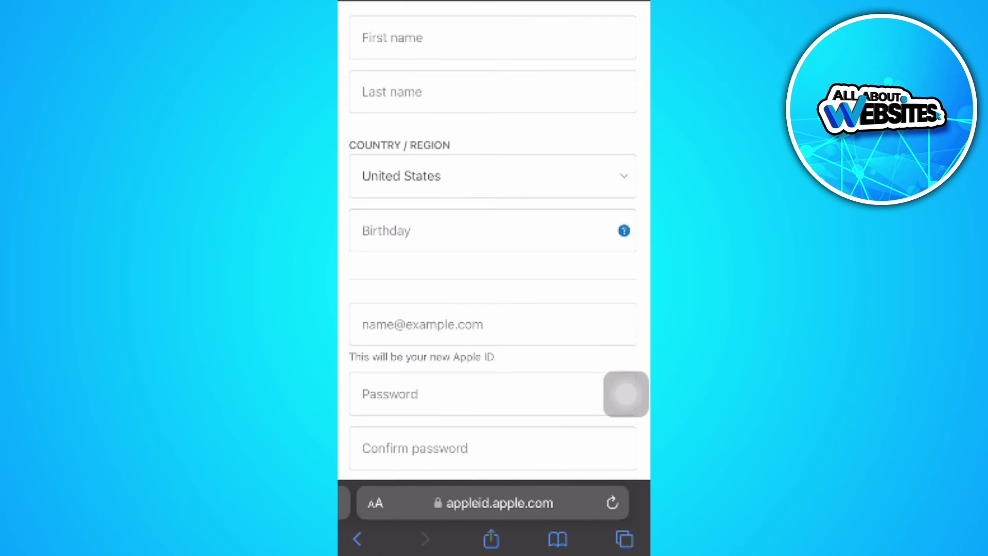
pyautogui.scroll(-2, 493, 239)
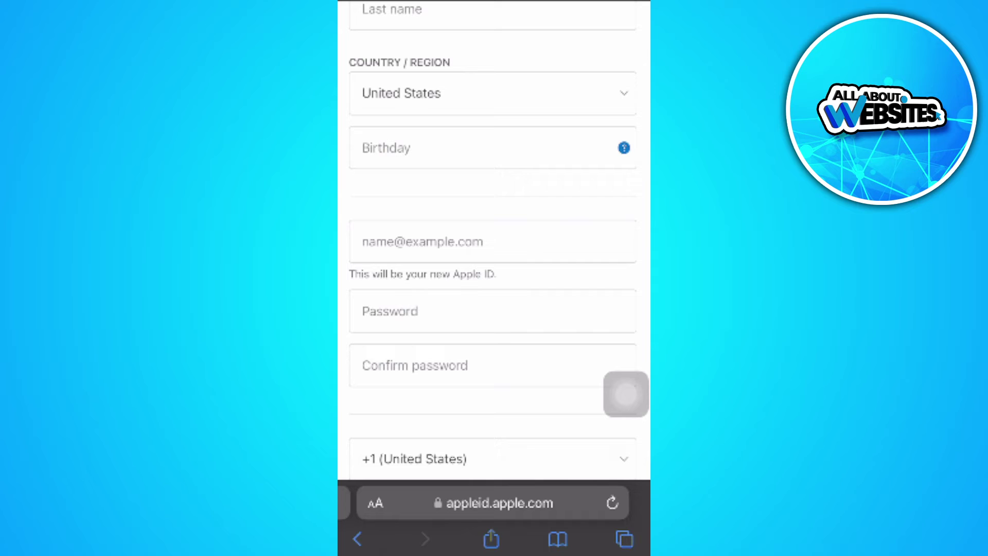
pyautogui.scroll(-2, 493, 240)
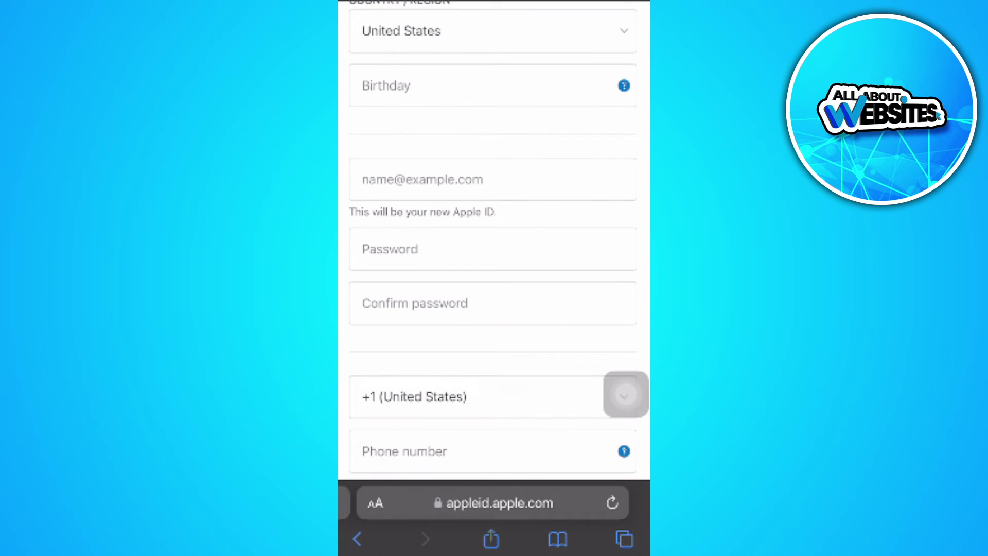
pyautogui.click(492, 179)
pyautogui.scroll(-3, 493, 202)
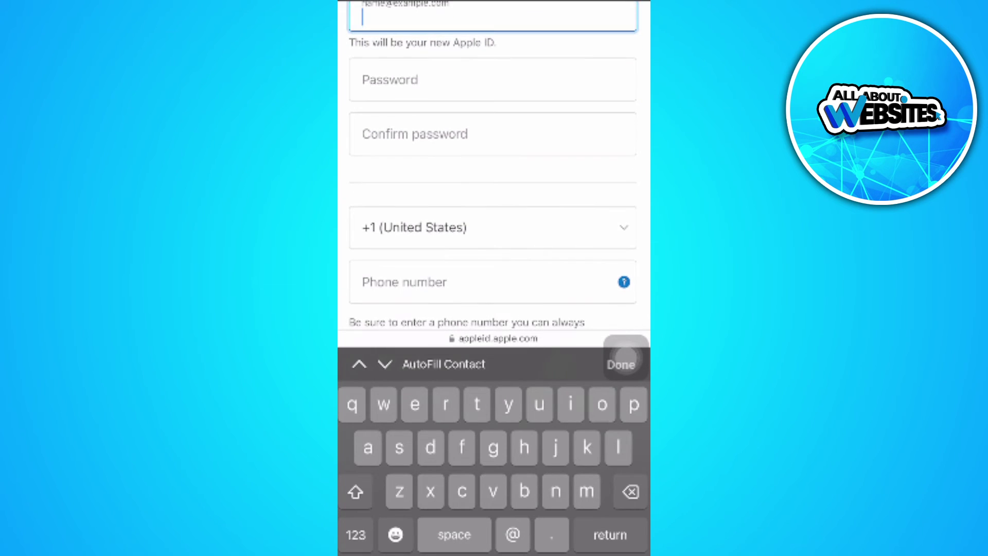
pyautogui.scroll(-3, 493, 194)
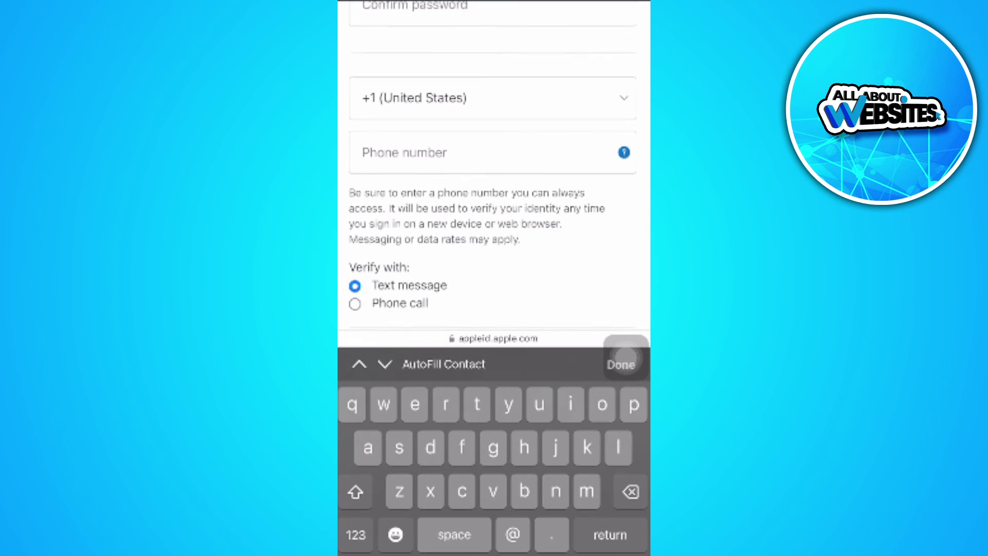
# - Dismiss the keyboard to reveal the phone verification and Announcements options
pyautogui.click(621, 363)
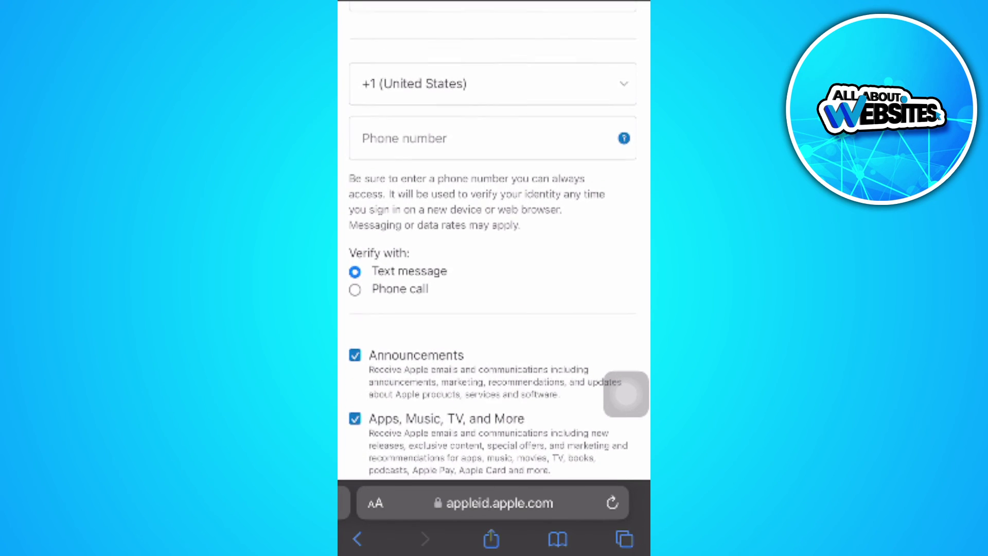
pyautogui.scroll(-1, 493, 309)
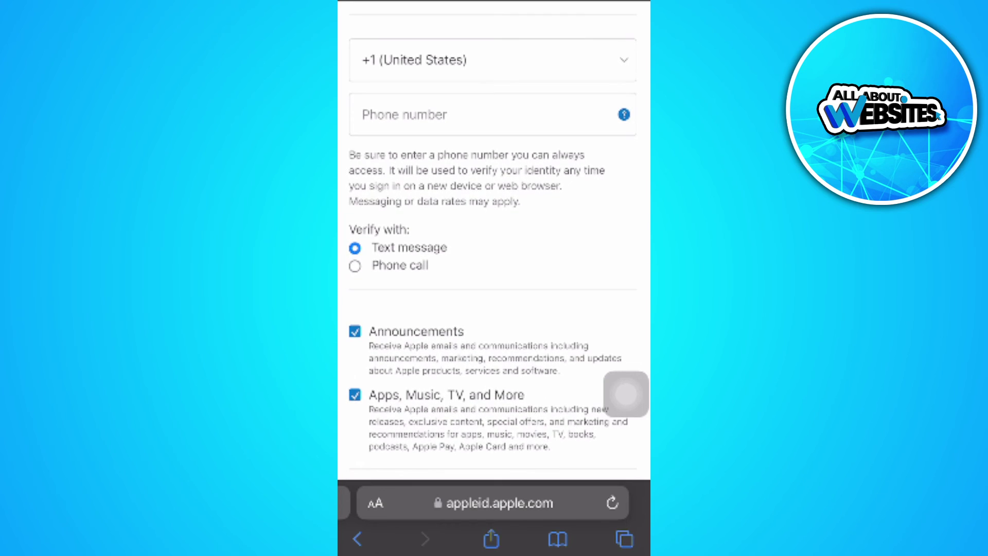
pyautogui.scroll(-5, 493, 308)
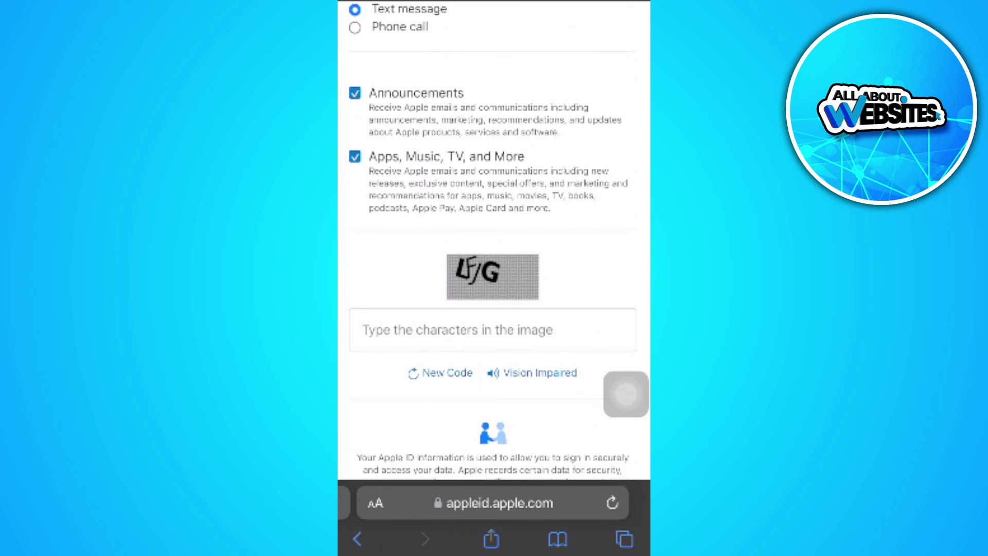
pyautogui.scroll(-3, 493, 257)
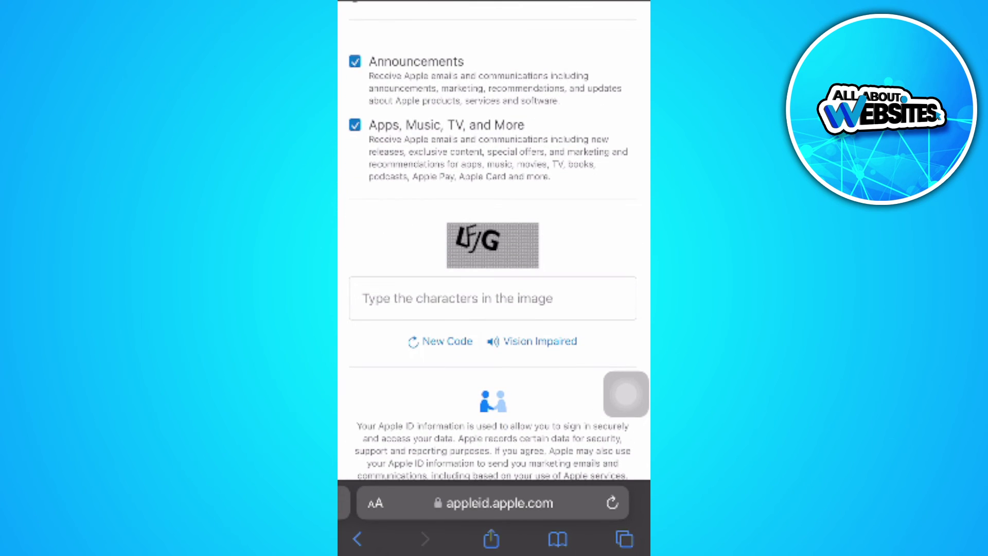
pyautogui.scroll(-5, 493, 247)
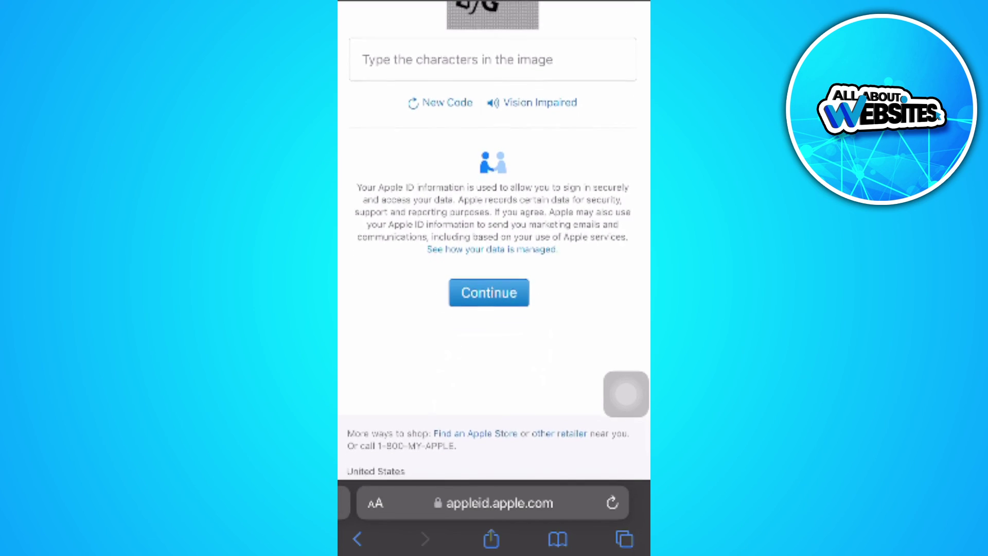